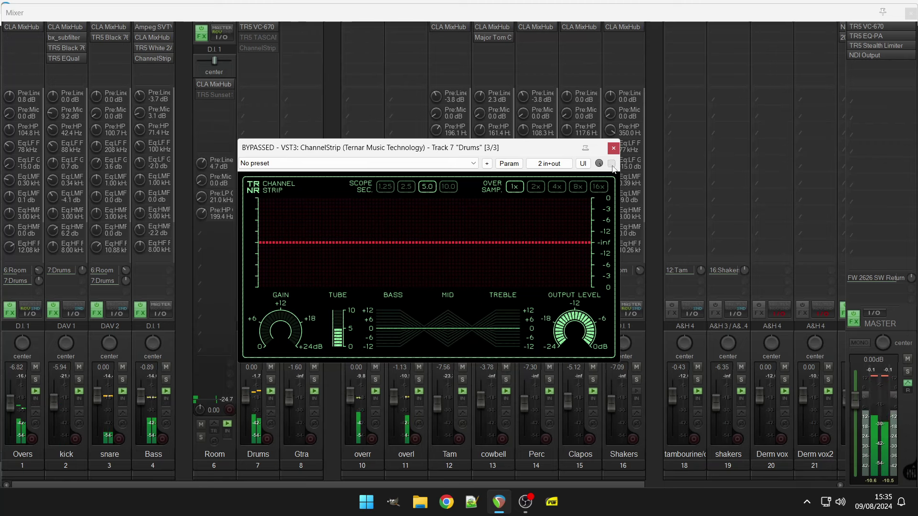
# Enable ChannelStrip on the Drums track, raise its gain, and compare the processed sound with bypass
pyautogui.click(611, 164)
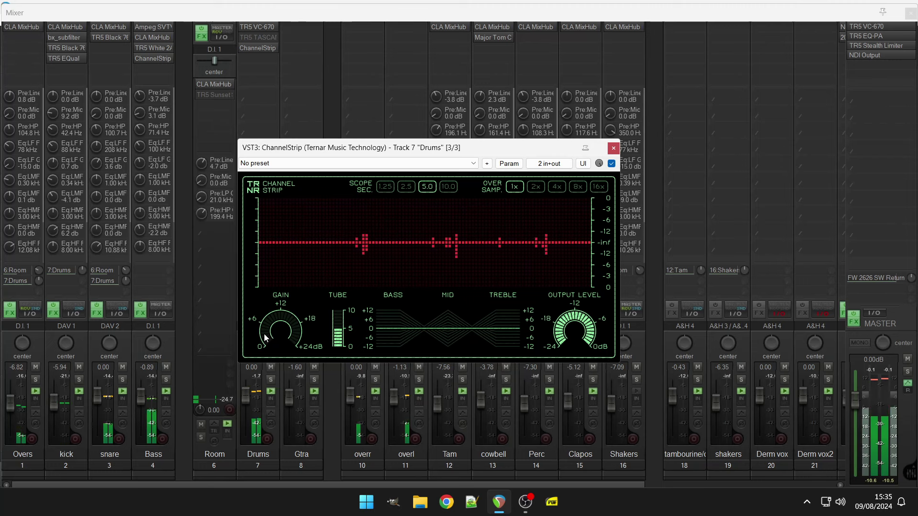
pyautogui.moveTo(266, 337); pyautogui.dragTo(267, 316)
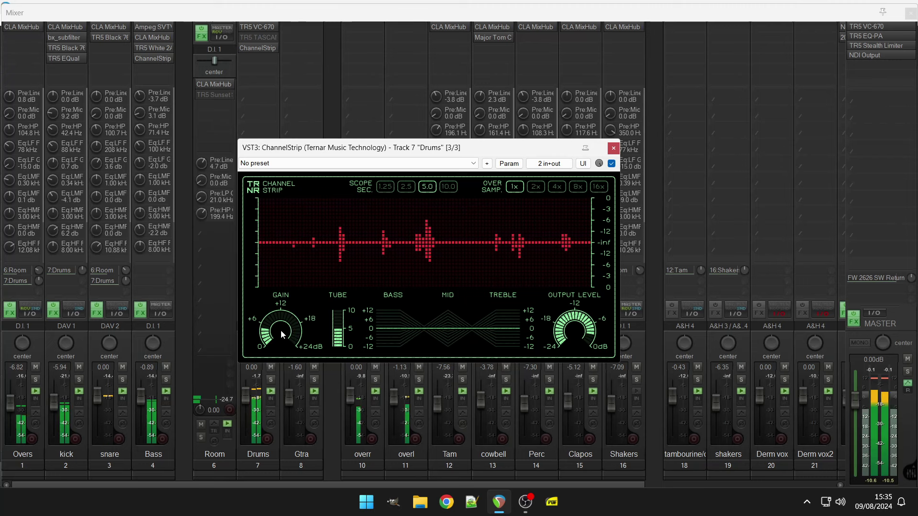
pyautogui.click(611, 164)
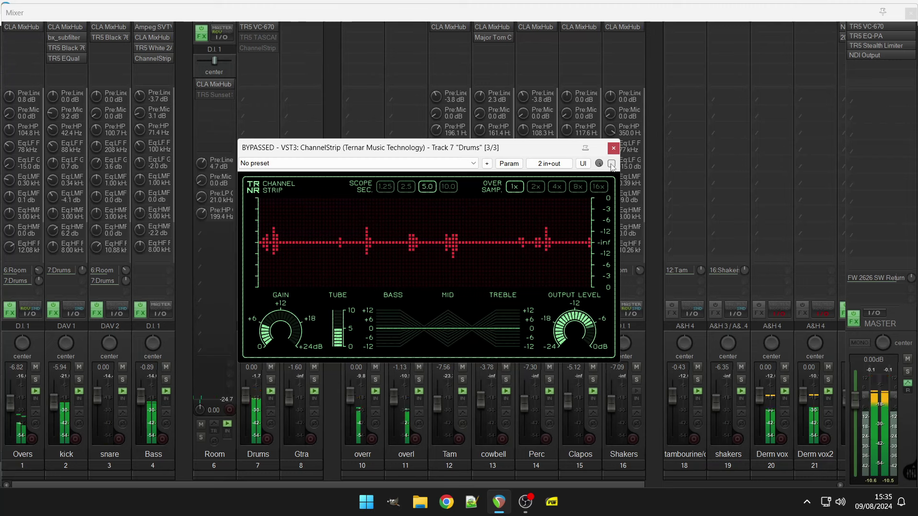
pyautogui.click(612, 164)
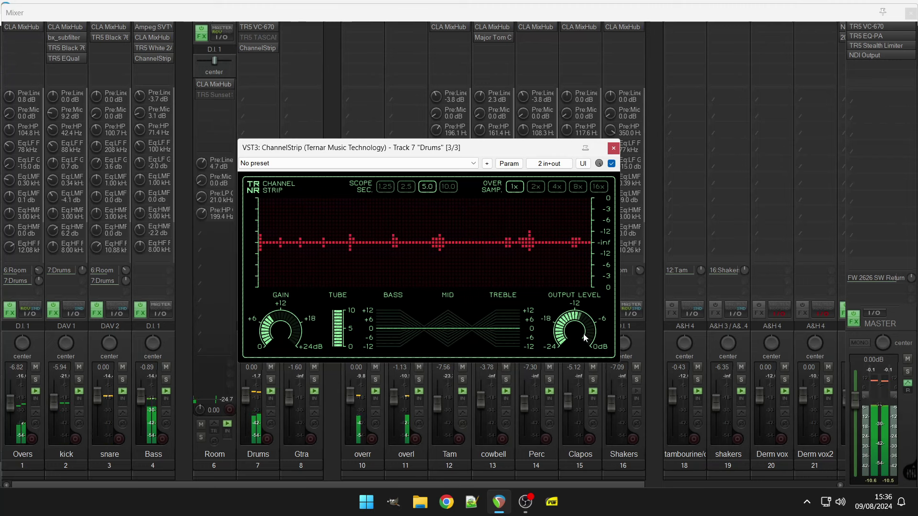
pyautogui.click(611, 163)
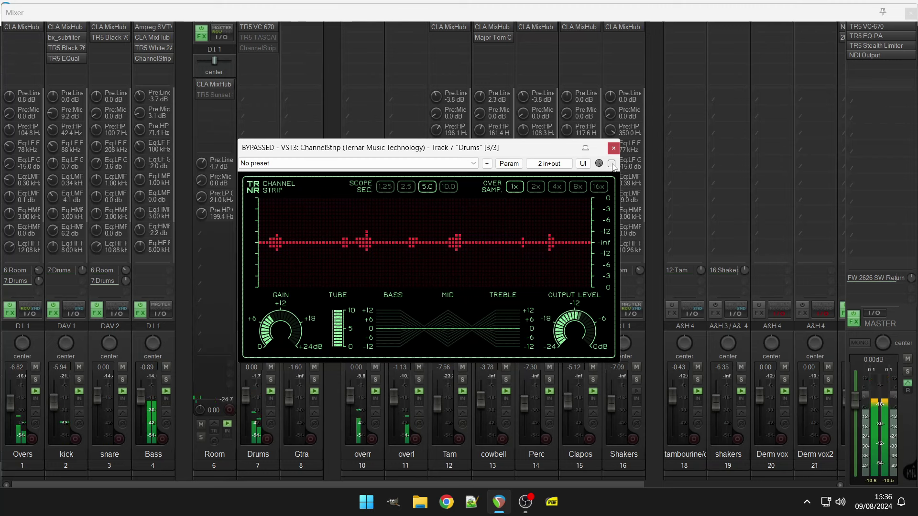
pyautogui.click(612, 163)
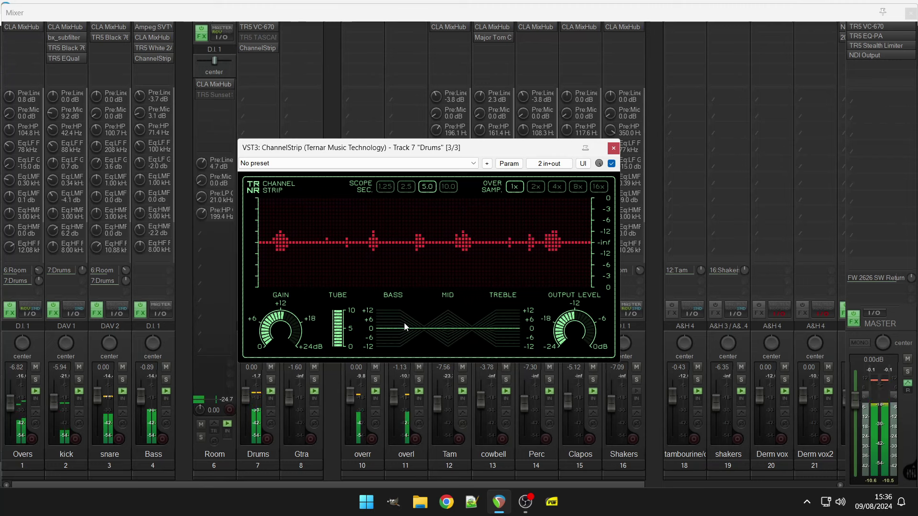
# Boost the bass and treble to about +6 dB and the mid band as well in the Drums ChannelStrip
pyautogui.moveTo(403, 322)
pyautogui.mouseDown()
pyautogui.moveTo(408, 331)
pyautogui.moveTo(408, 309)
pyautogui.mouseUp()
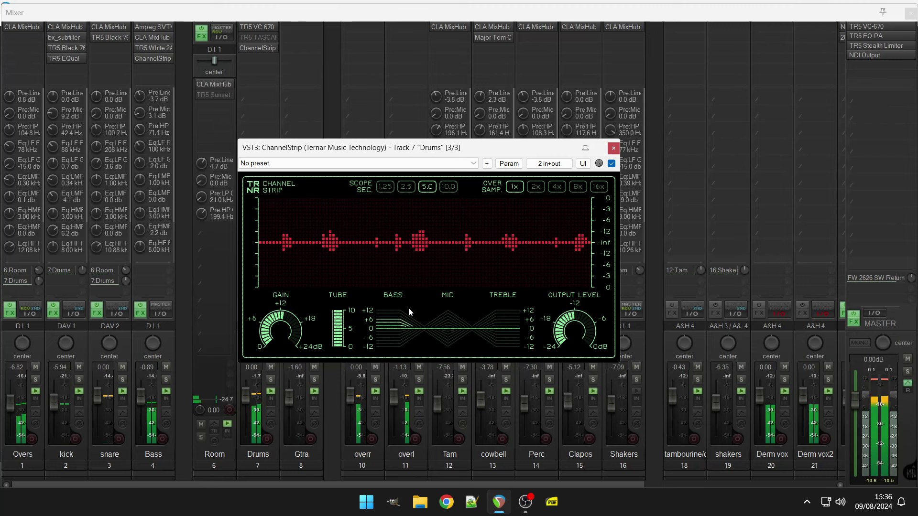
pyautogui.moveTo(502, 318); pyautogui.dragTo(501, 304)
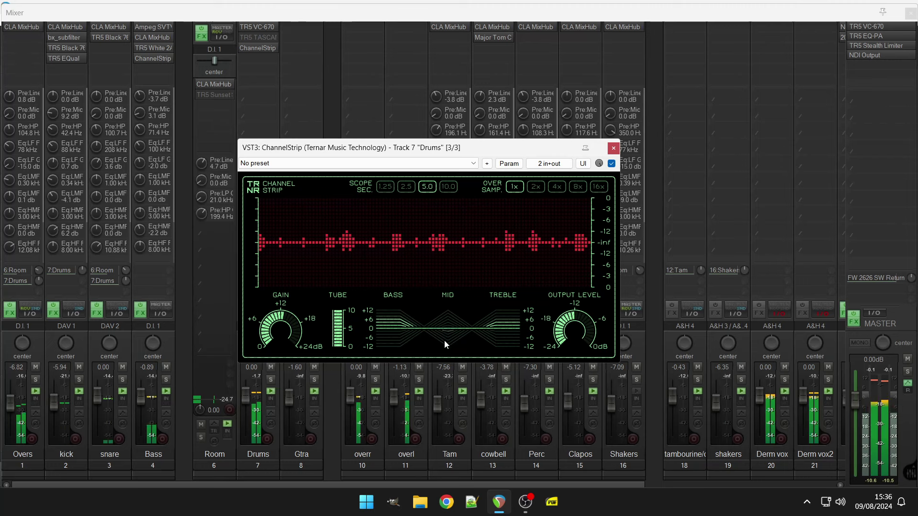
pyautogui.moveTo(444, 340); pyautogui.dragTo(451, 280)
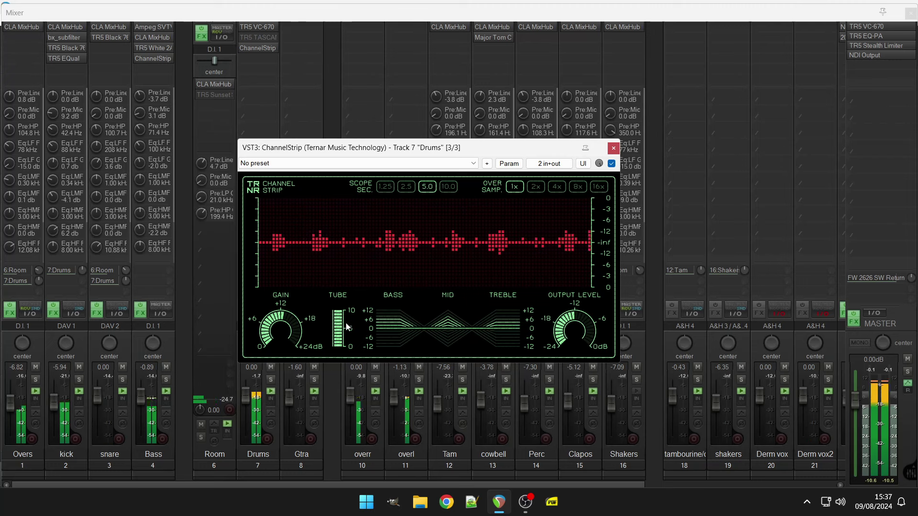
# Reset the Drums ChannelStrip's gain to 0, raise it above +12 dB, and boost the bass to about +12 dB
pyautogui.doubleClick(276, 313)
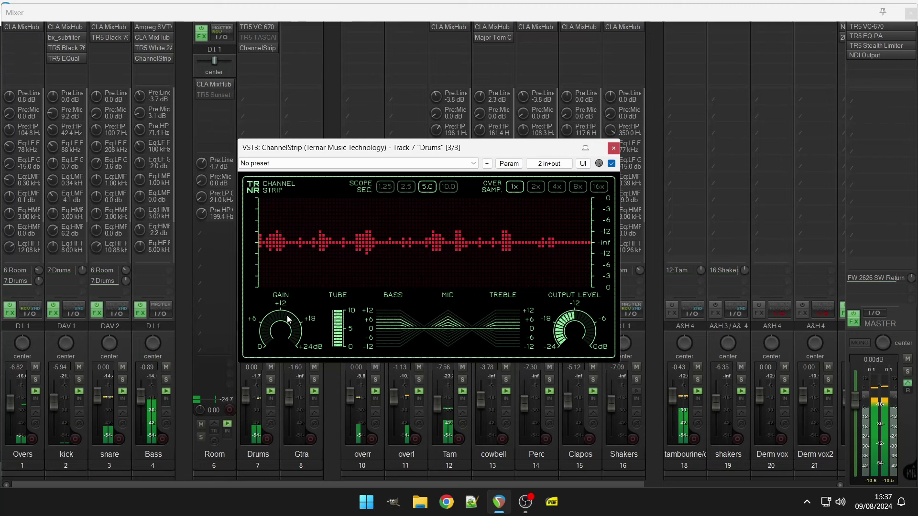
pyautogui.moveTo(277, 313); pyautogui.dragTo(297, 259)
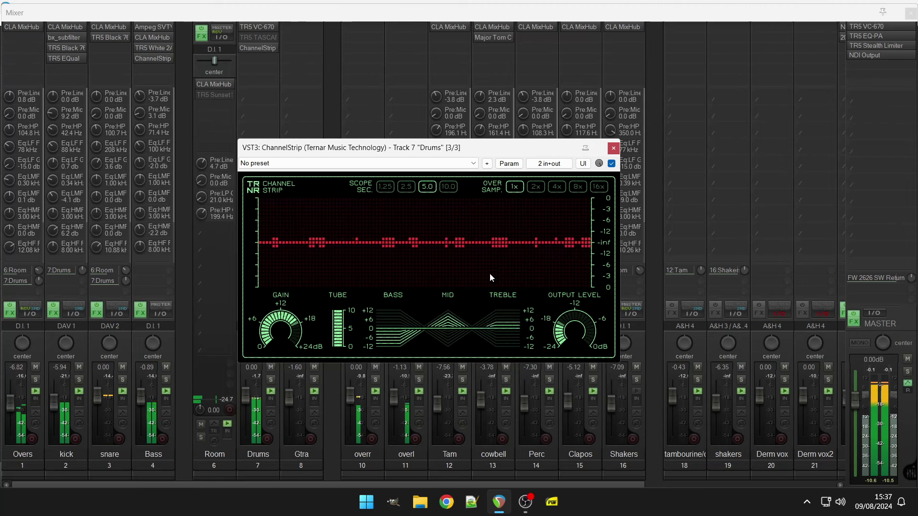
pyautogui.moveTo(443, 325); pyautogui.dragTo(394, 205)
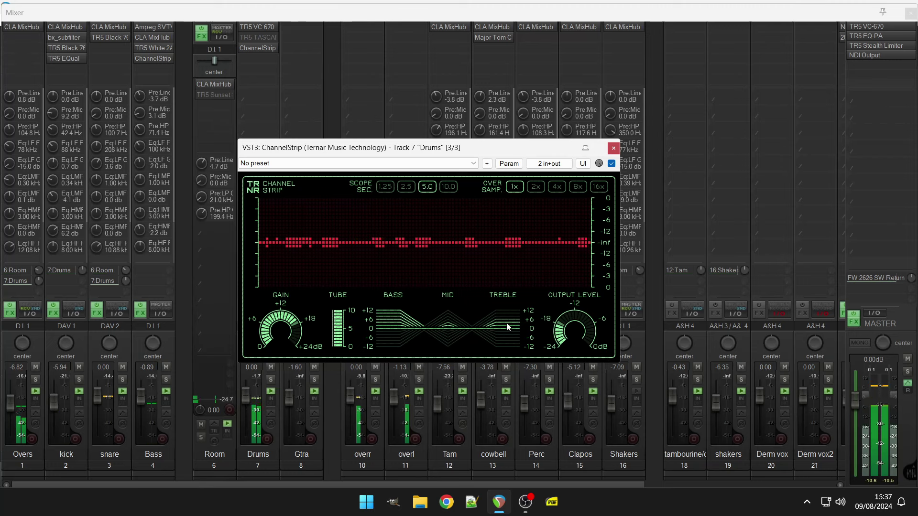
# Raise the Drums ChannelStrip's gain further, lower its output level to about -20 dB, and compare the sound with bypass
pyautogui.moveTo(305, 328); pyautogui.dragTo(313, 304)
pyautogui.moveTo(570, 323); pyautogui.dragTo(567, 332)
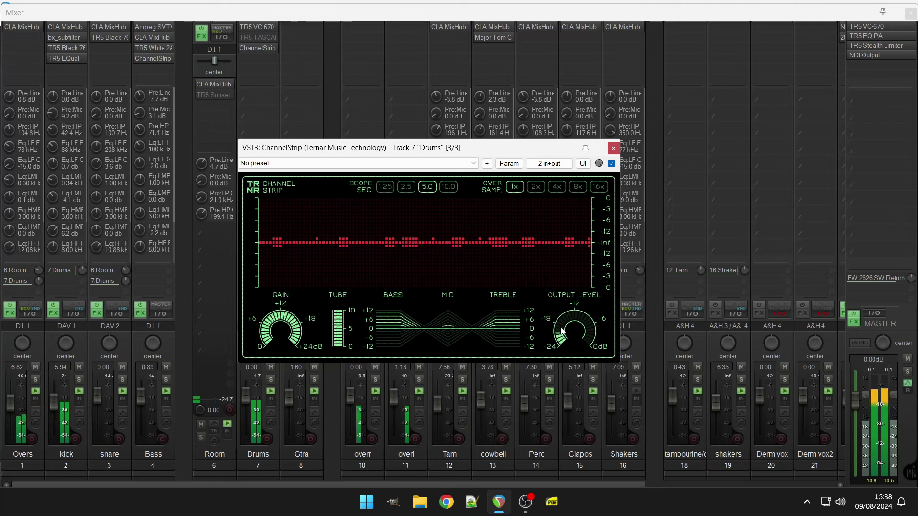
pyautogui.click(611, 163)
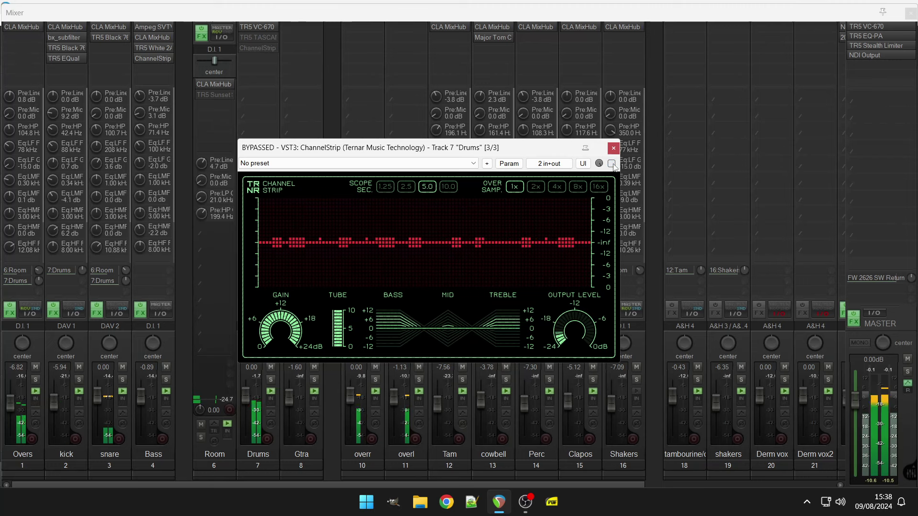
pyautogui.click(612, 163)
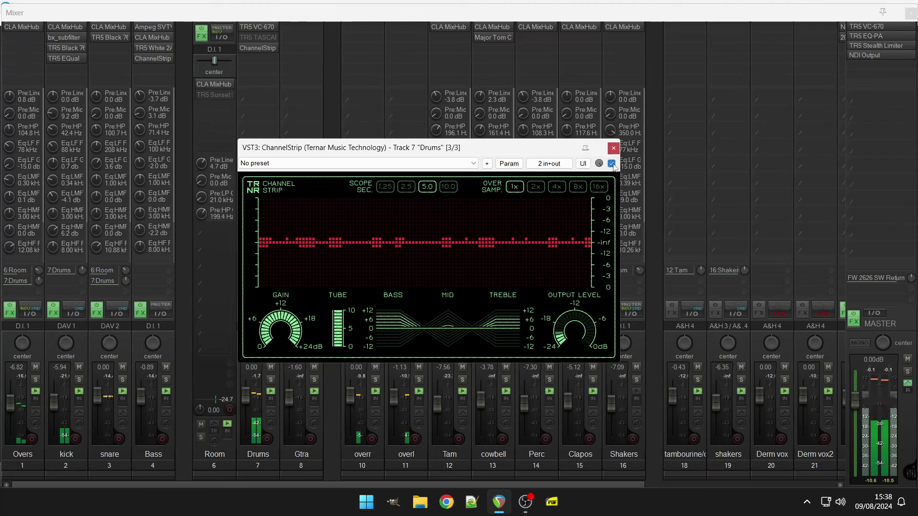
pyautogui.click(612, 163)
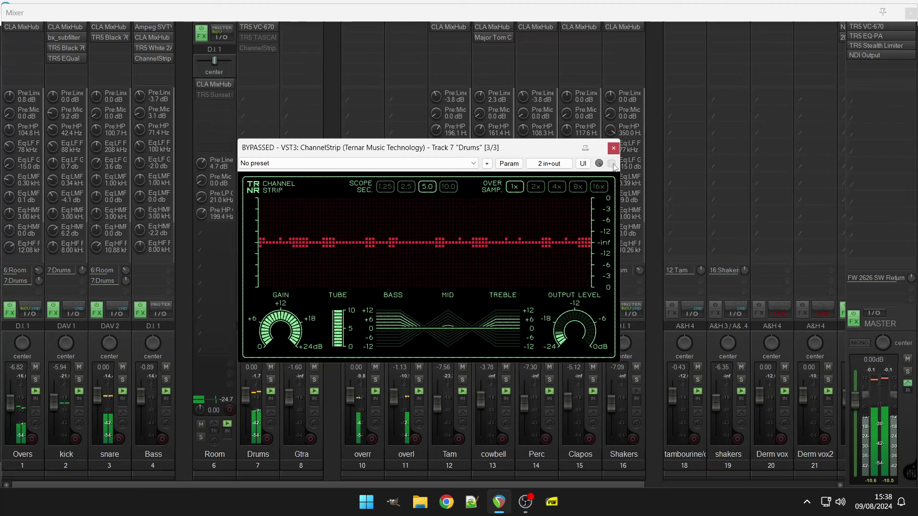
pyautogui.click(612, 164)
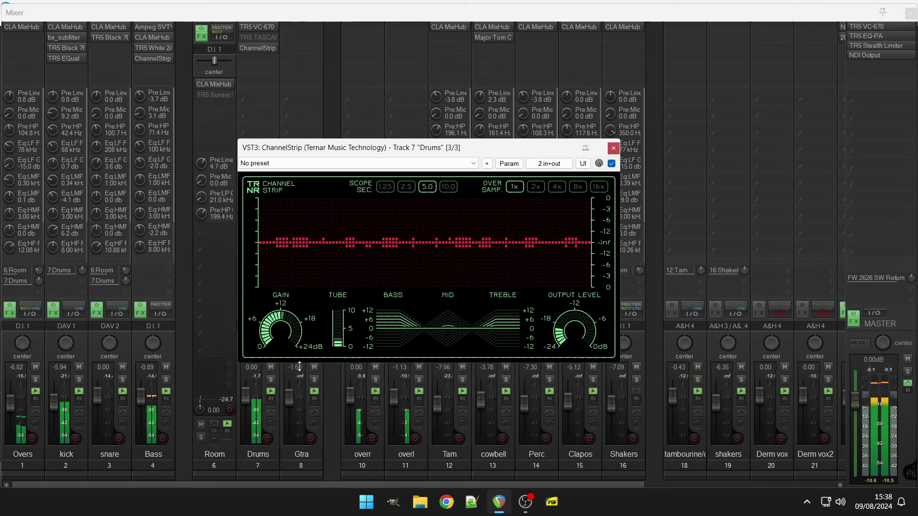
# Raise the Drums ChannelStrip's output level to about -12 dB and check it against the bypassed signal
pyautogui.moveTo(560, 335); pyautogui.dragTo(558, 299)
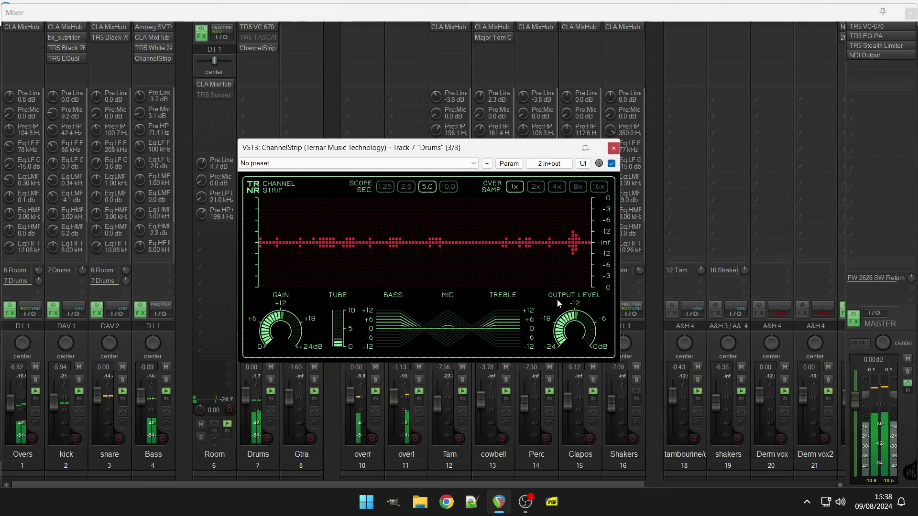
pyautogui.click(612, 163)
pyautogui.click(611, 163)
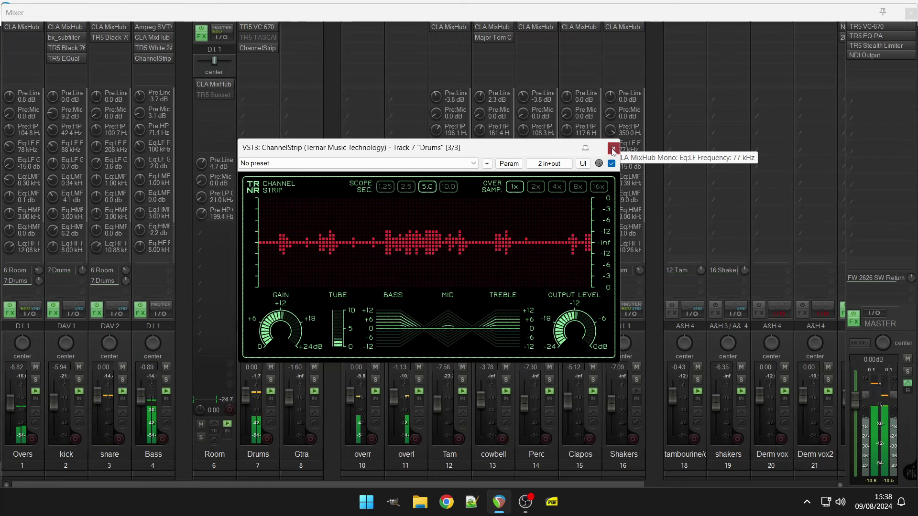
# Close the Drums ChannelStrip, open the one on the Bass track, and place its window over the middle of the mixer
pyautogui.click(614, 148)
pyautogui.click(148, 60)
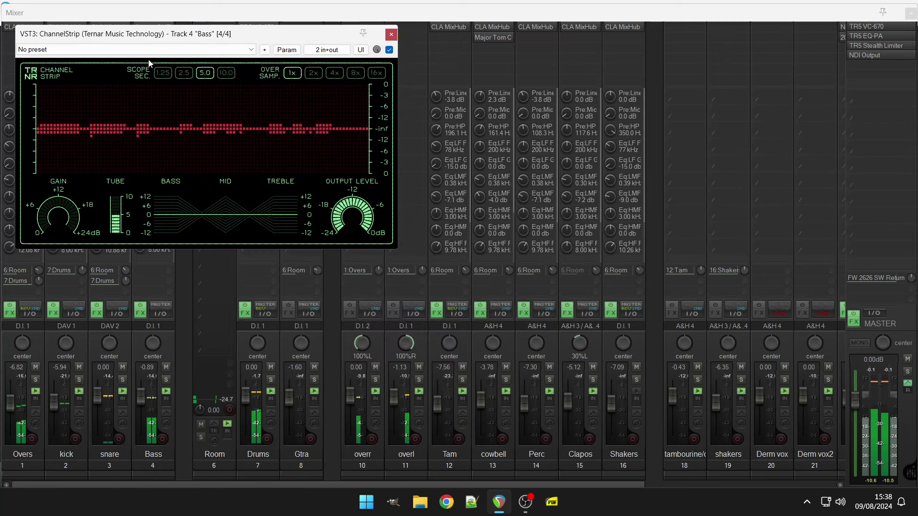
pyautogui.moveTo(231, 39); pyautogui.dragTo(404, 116)
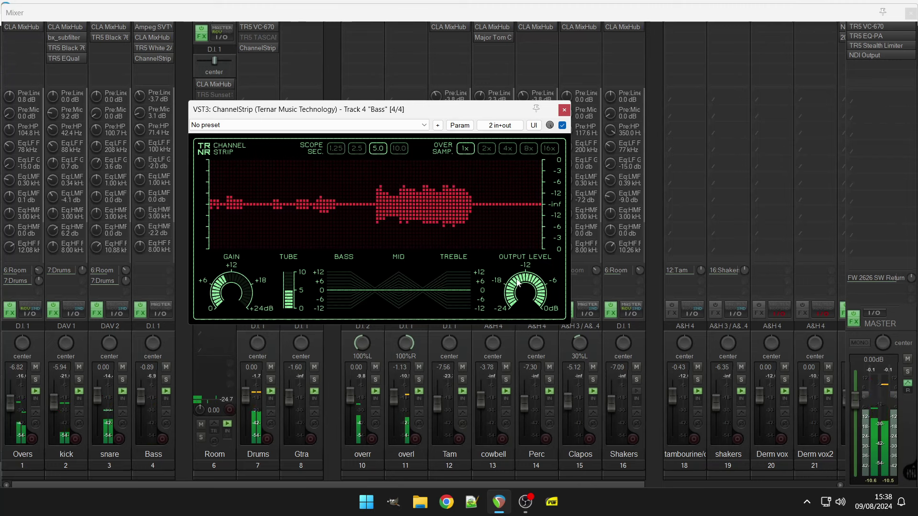
pyautogui.moveTo(335, 109); pyautogui.dragTo(387, 152)
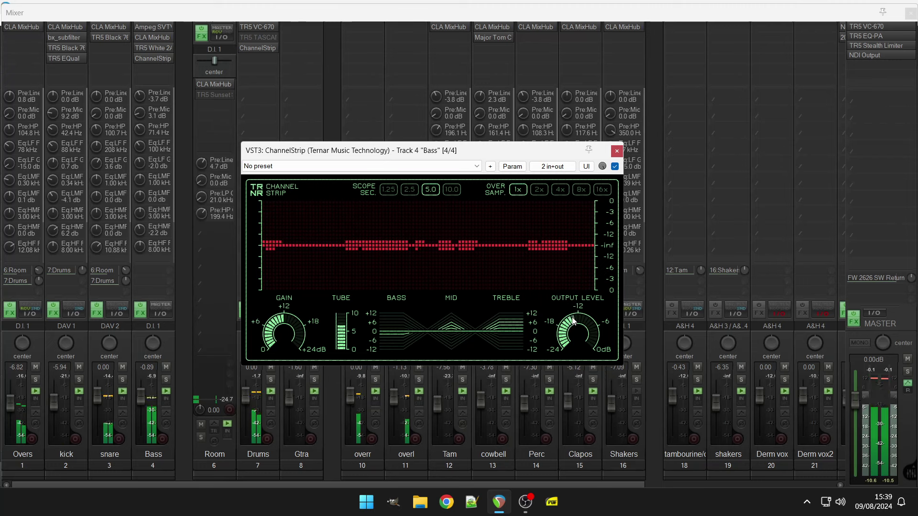
# Bypass and re-enable the Bass ChannelStrip to compare the processed and dry bass
pyautogui.click(615, 166)
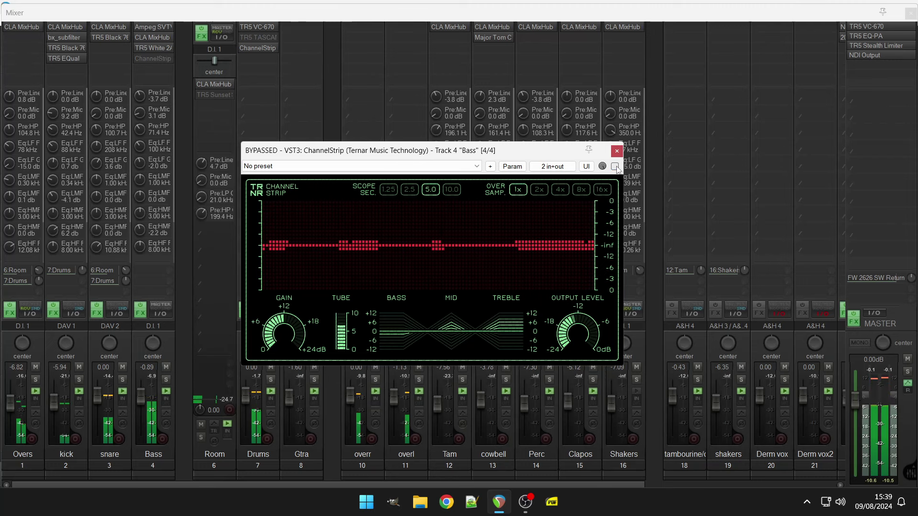
pyautogui.click(615, 166)
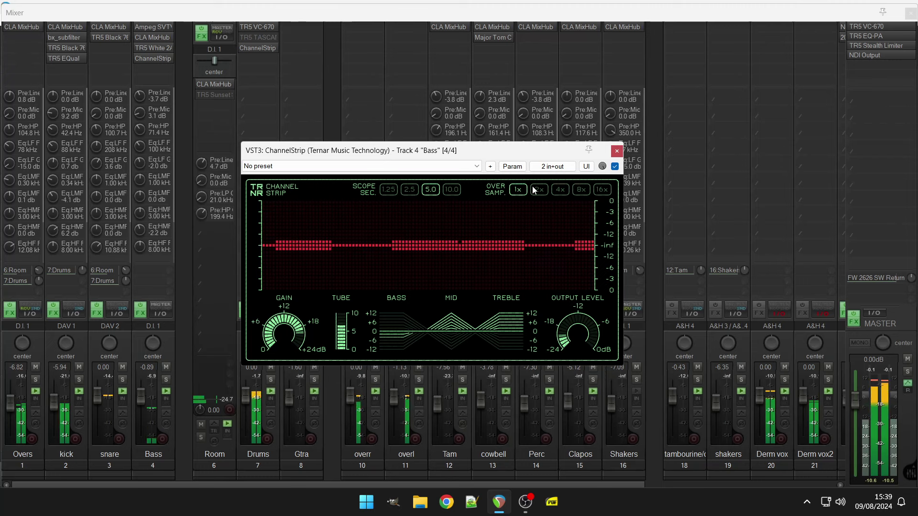
# Set the Bass ChannelStrip's oversampling to 4x, try the 10.0-second scope, and set the scope time to 1.25 seconds
pyautogui.click(560, 190)
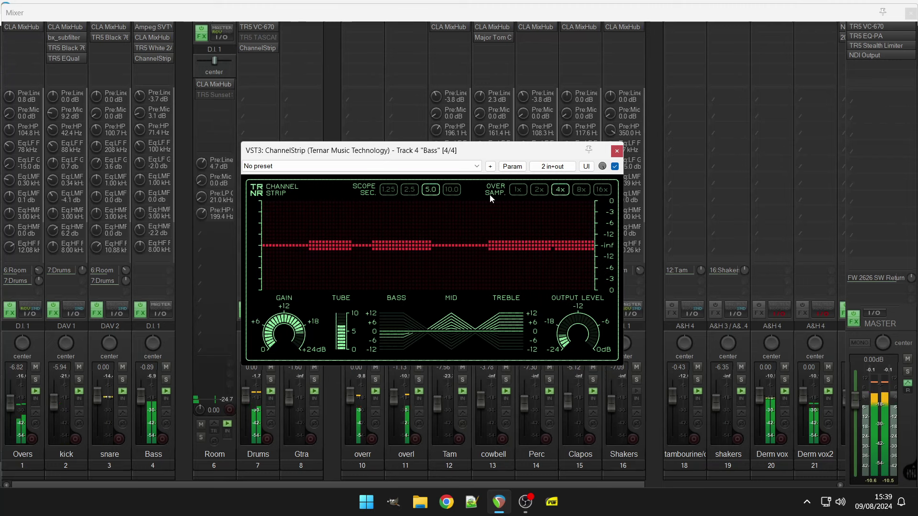
pyautogui.click(450, 189)
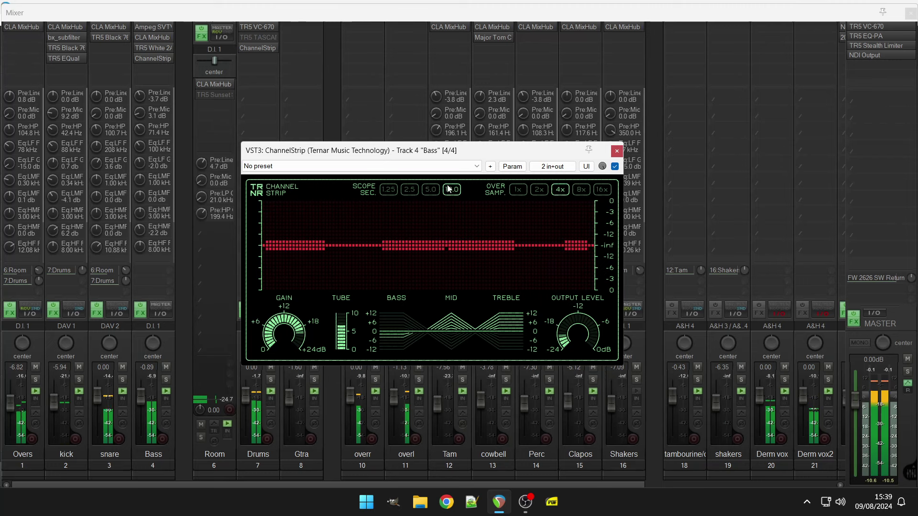
pyautogui.click(389, 190)
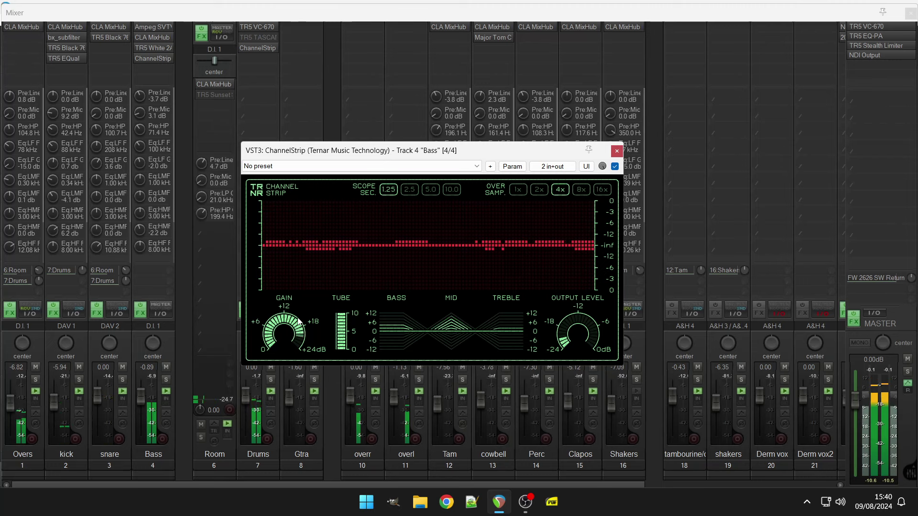
# Lower the Bass ChannelStrip's gain, raise its output level to about -12 dB, and set the scope time to 10.0 seconds
pyautogui.moveTo(296, 306); pyautogui.dragTo(297, 330)
pyautogui.moveTo(568, 335); pyautogui.dragTo(555, 310)
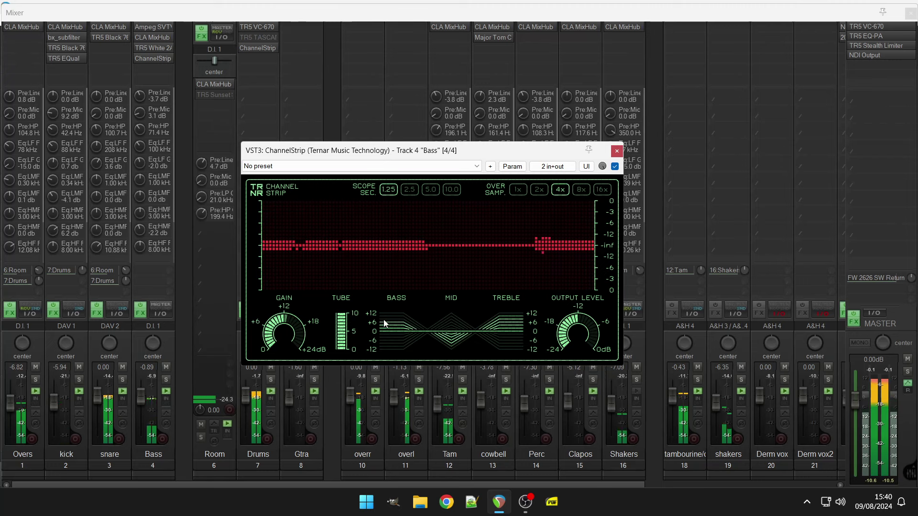
pyautogui.click(456, 191)
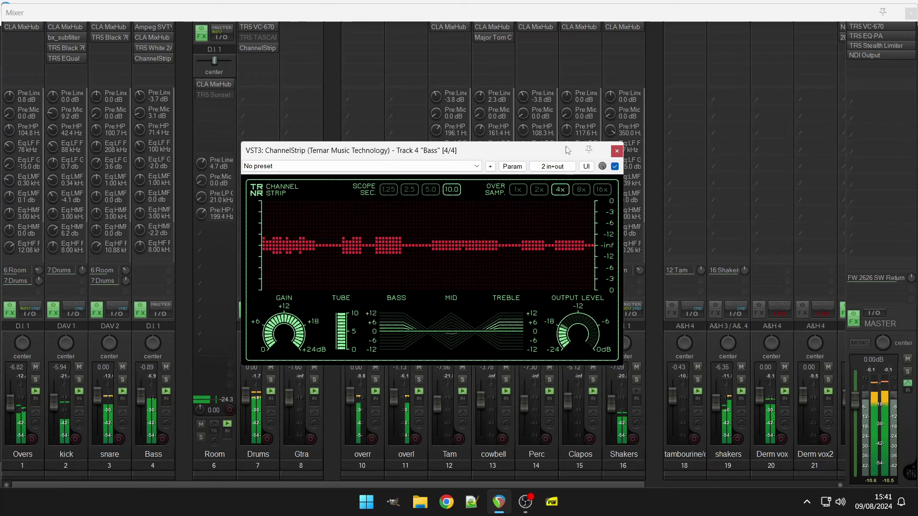
# Open the Drums ChannelStrip alongside the Bass one and arrange the two windows with Bass above Drums
pyautogui.moveTo(568, 150); pyautogui.dragTo(810, 92)
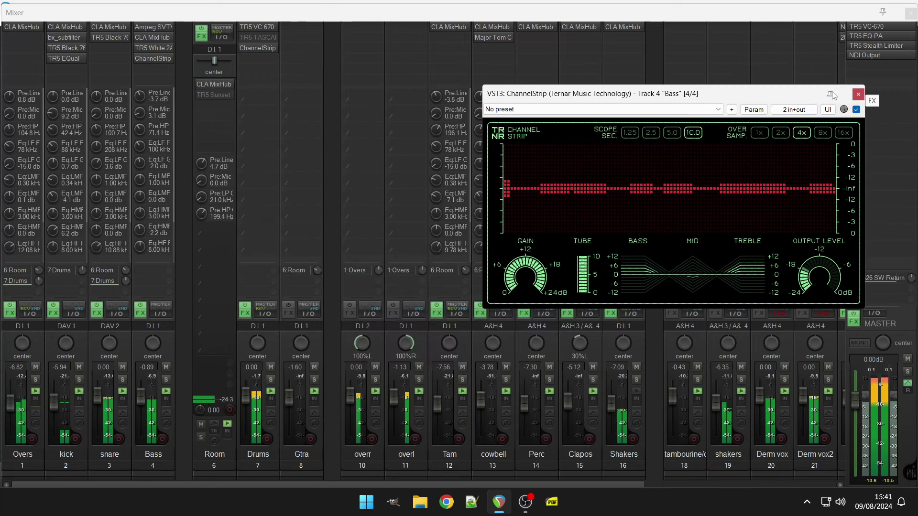
pyautogui.doubleClick(245, 53)
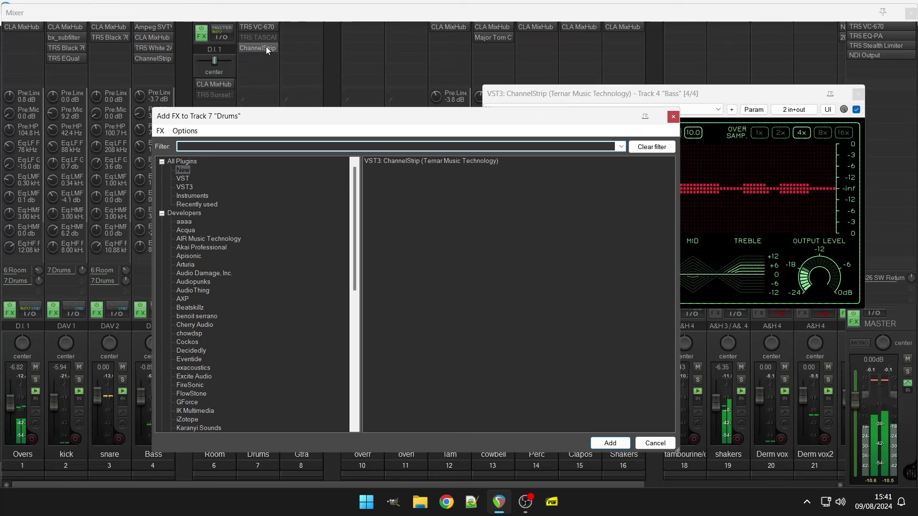
pyautogui.click(672, 122)
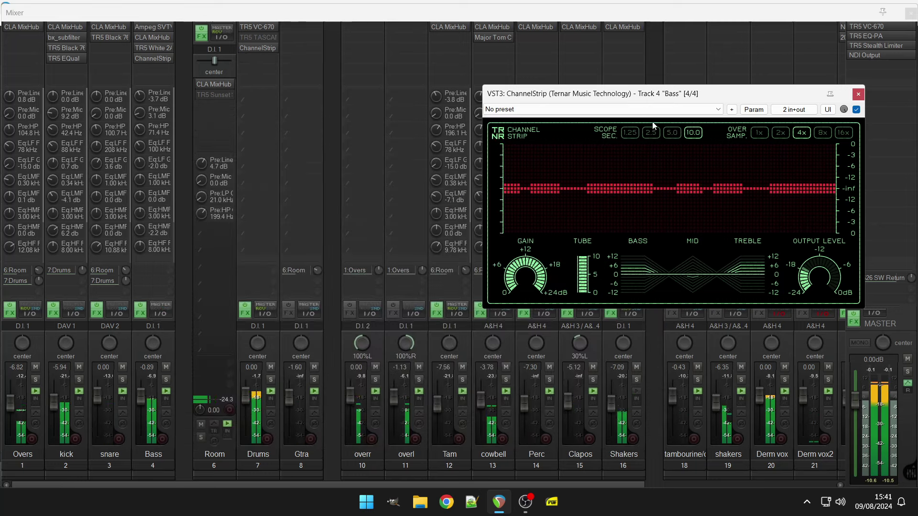
pyautogui.click(255, 46)
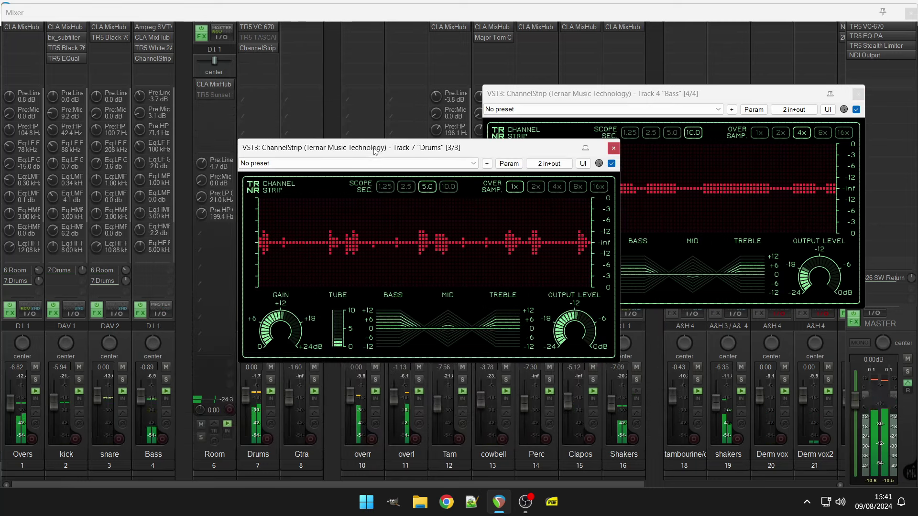
pyautogui.moveTo(375, 142); pyautogui.dragTo(355, 264)
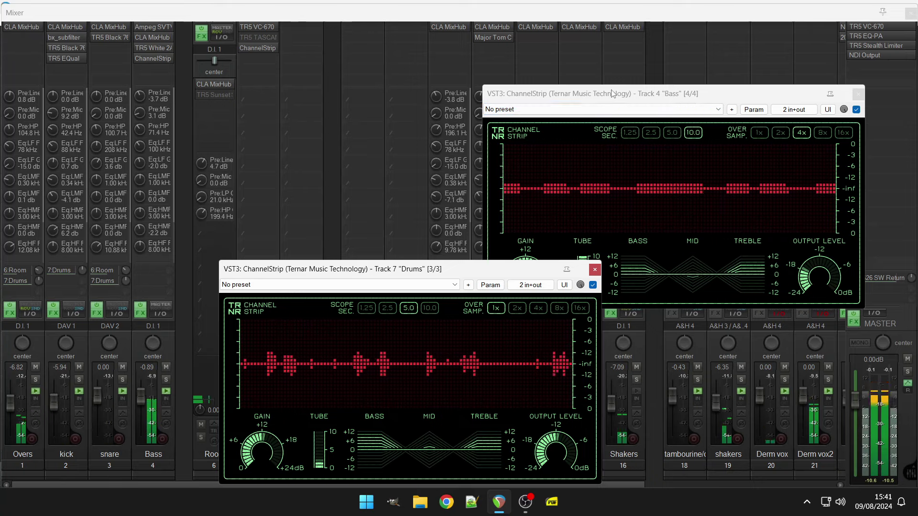
pyautogui.moveTo(613, 94); pyautogui.dragTo(360, 18)
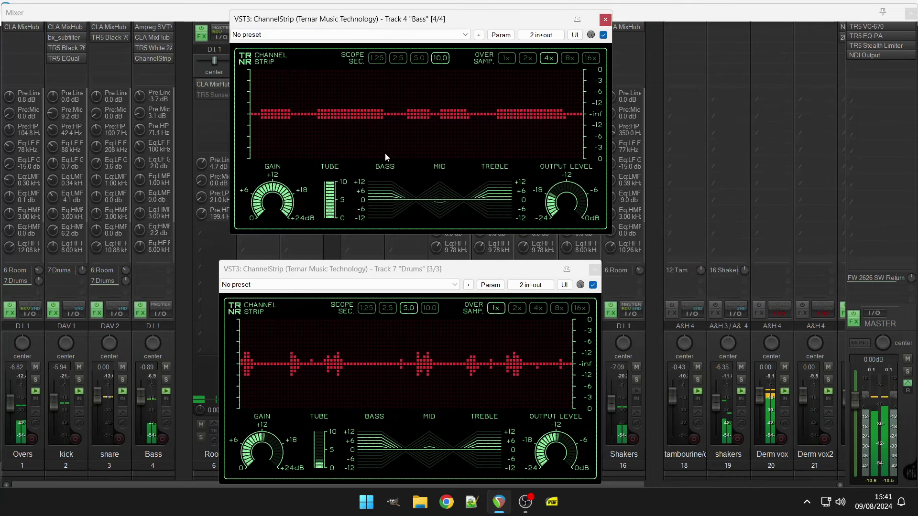
# Align the Drums ChannelStrip window directly beneath the Bass one and lower the Bass ChannelStrip's output level
pyautogui.click(449, 268)
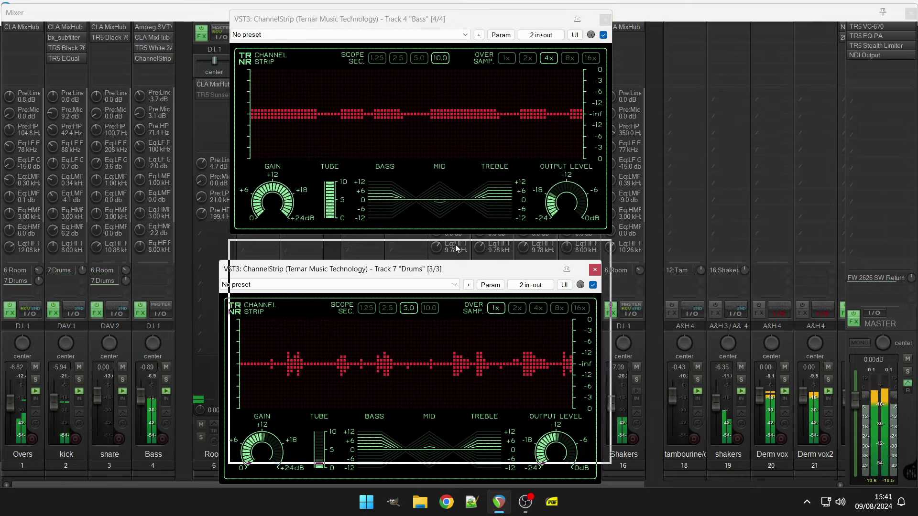
pyautogui.moveTo(449, 268); pyautogui.dragTo(459, 247)
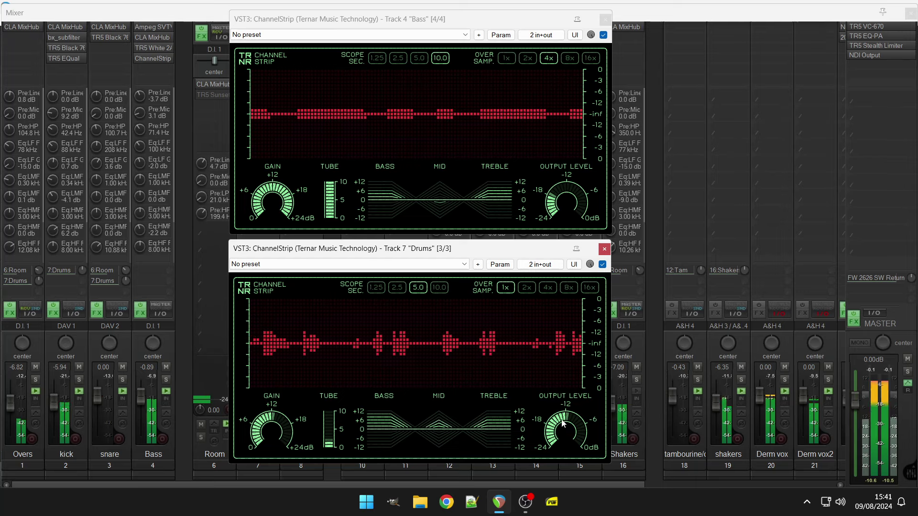
pyautogui.moveTo(549, 207); pyautogui.dragTo(550, 213)
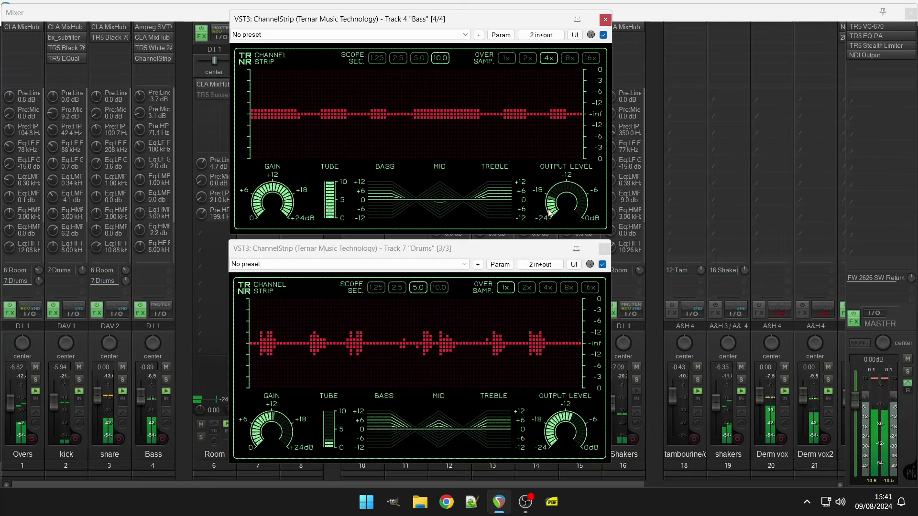
# Set the Drums ChannelStrip's tube to 10 and oversampling to 2x, and boost the mids and output level on the Bass ChannelStrip
pyautogui.click(561, 422)
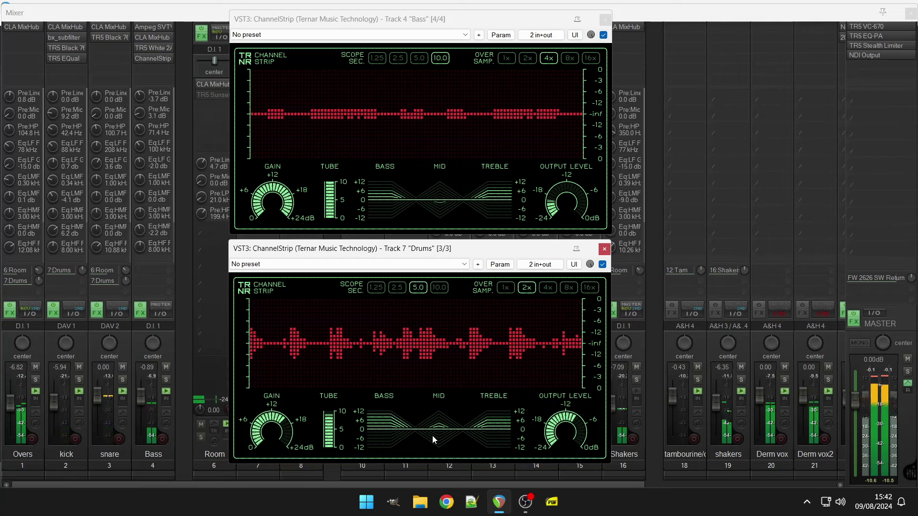
pyautogui.click(485, 207)
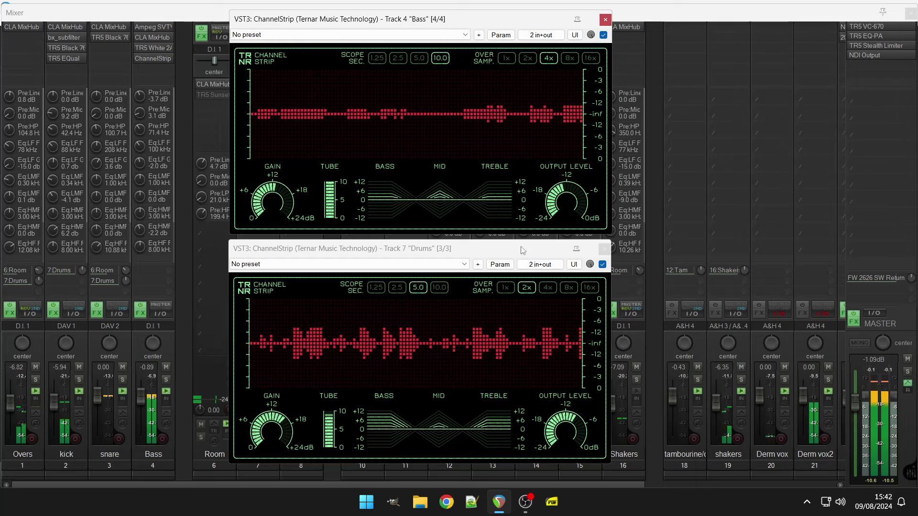
pyautogui.click(397, 416)
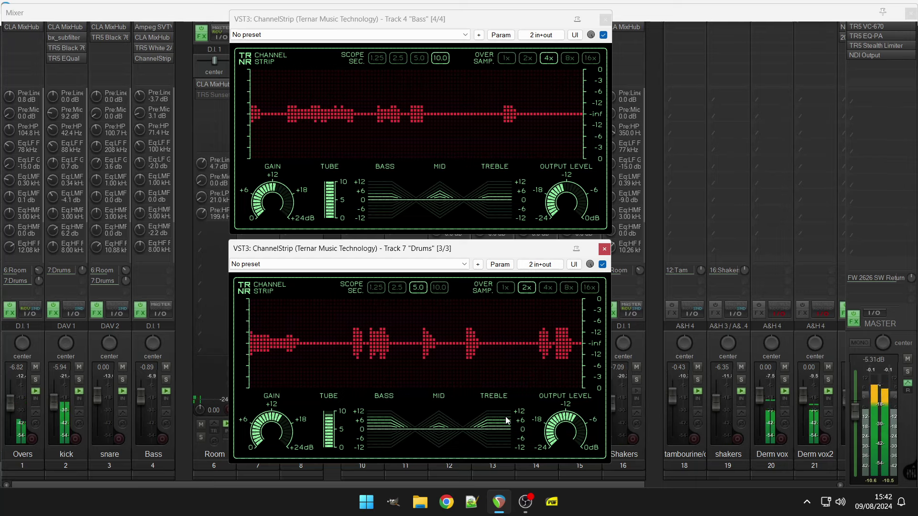
# Bypass and re-enable the Drums ChannelStrip twice to compare the processed and dry drums
pyautogui.click(603, 265)
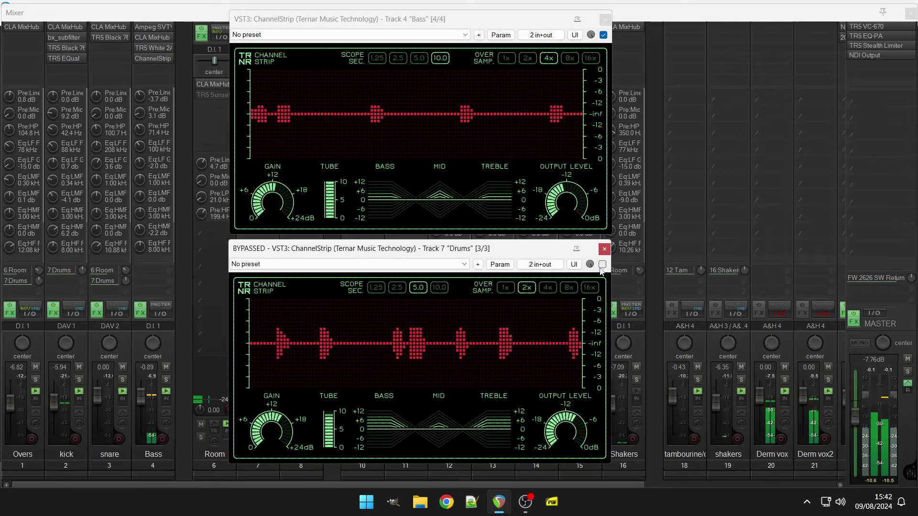
pyautogui.click(602, 264)
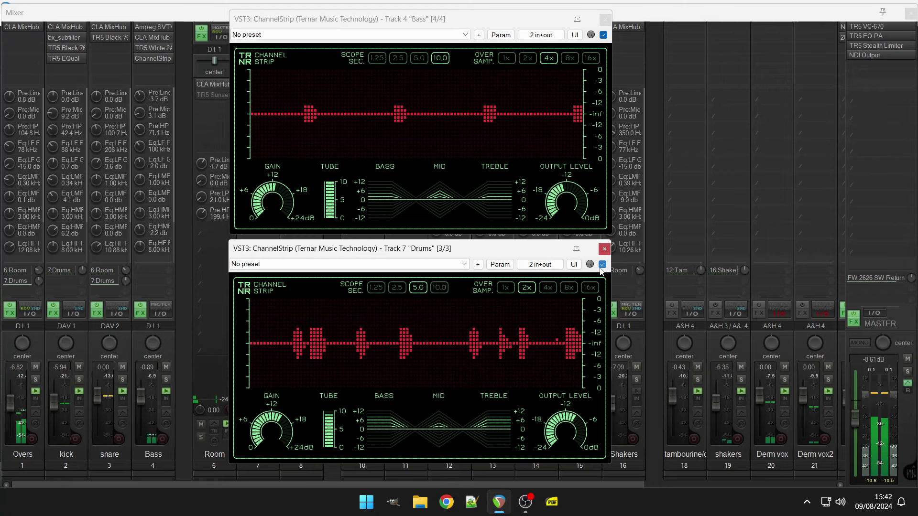
pyautogui.click(603, 265)
pyautogui.click(602, 265)
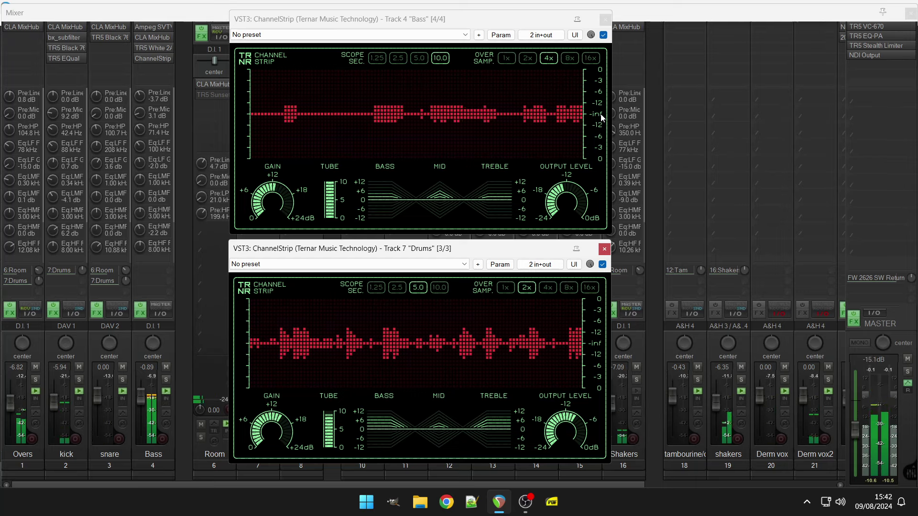
# Lower the Bass ChannelStrip's tube to about 6 and reduce the gain on the Drums ChannelStrip
pyautogui.click(335, 192)
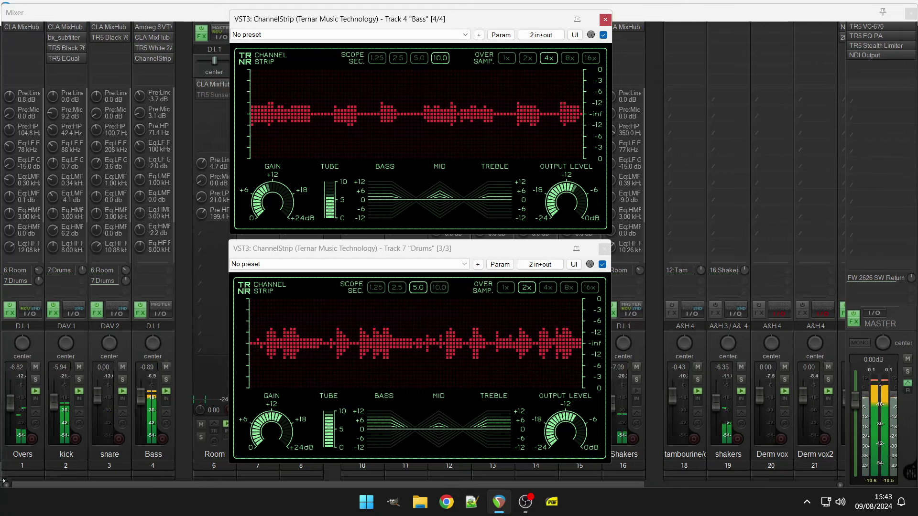
pyautogui.moveTo(263, 424); pyautogui.dragTo(257, 446)
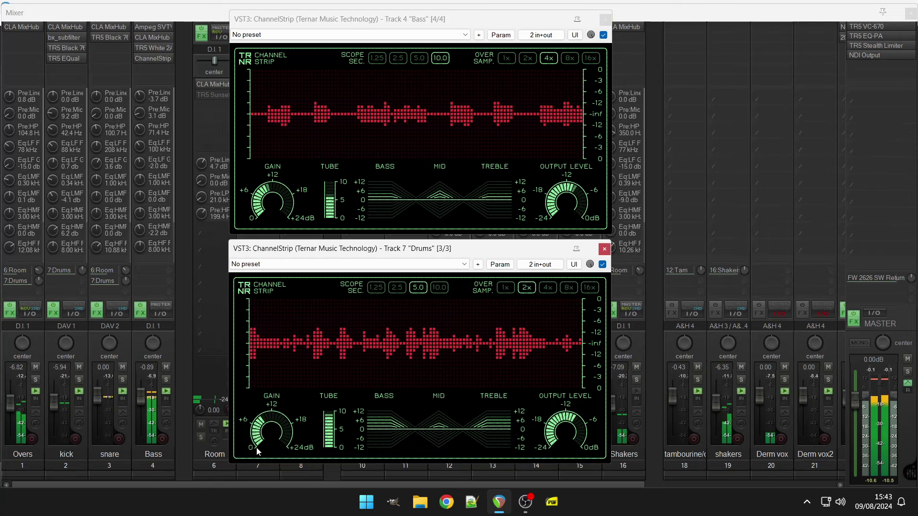